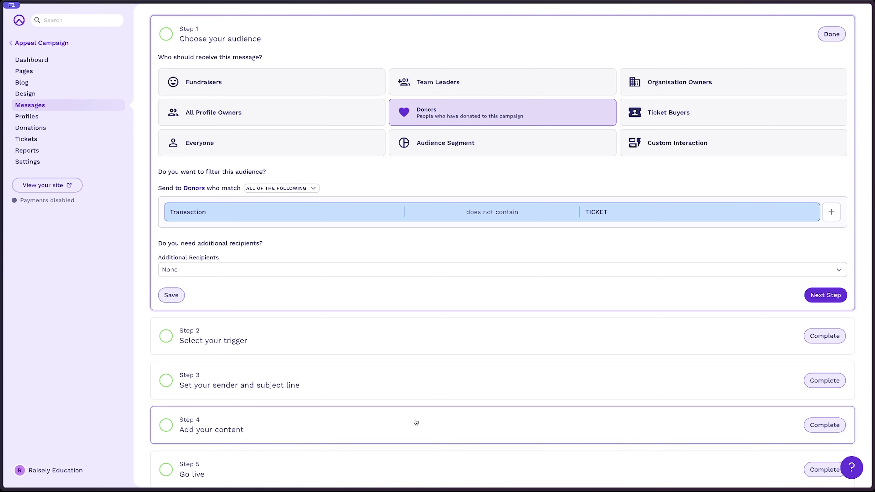
Open the message's content editing step and review the email's body settings, including the general styling and preheader text.
left_click(415, 422)
scroll(396, 197, "down", 3)
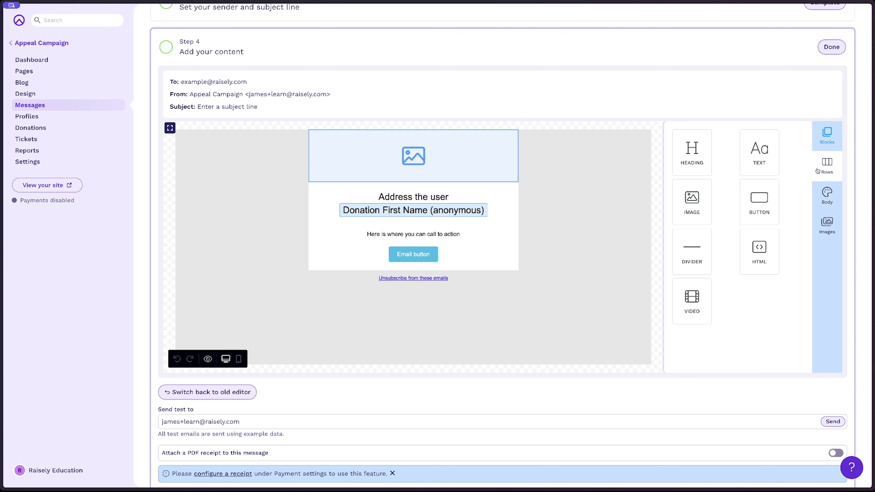
left_click(830, 194)
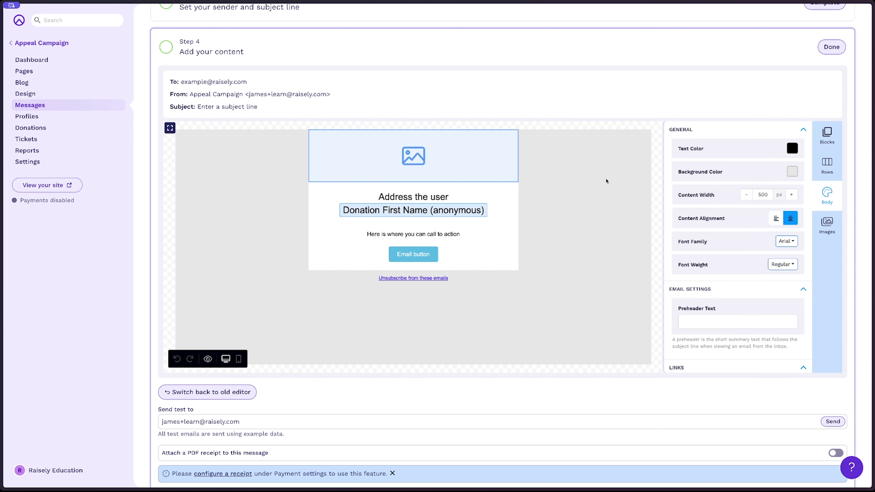
scroll(565, 272, "up", 1)
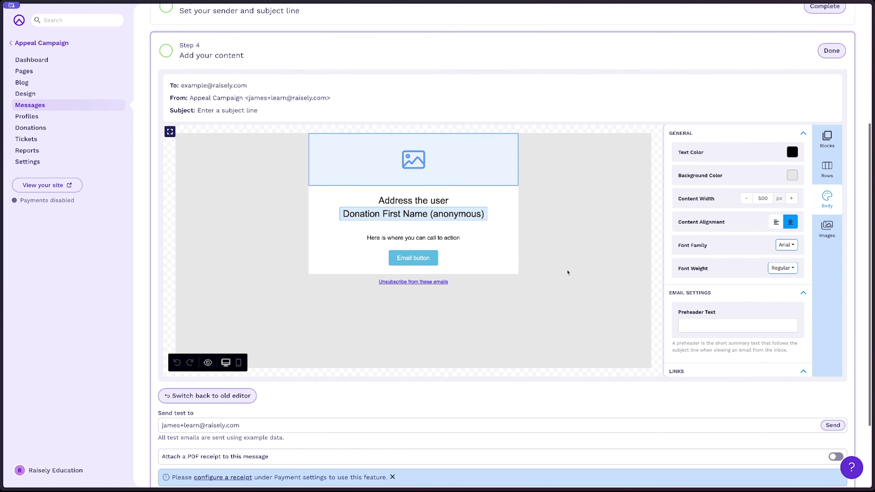
left_click(684, 325)
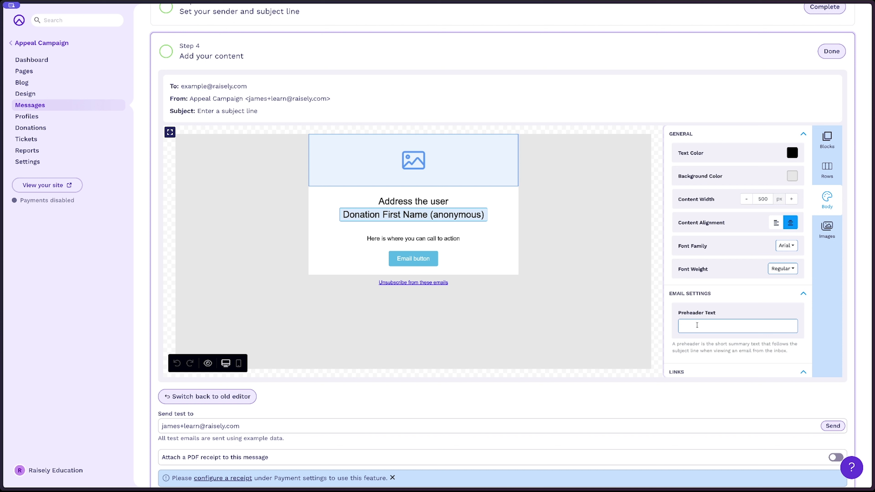
scroll(744, 286, "down", 1)
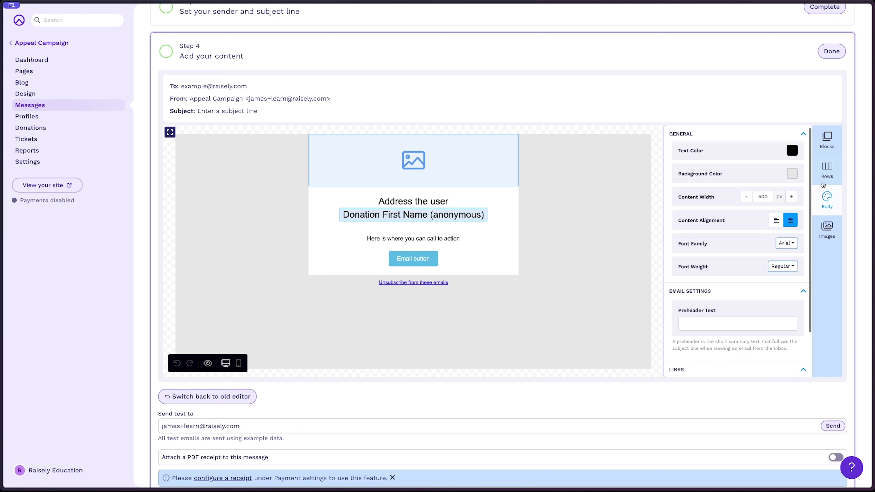
Add a single-column row below the unsubscribe link and review its column, row and responsive design settings.
left_click(826, 172)
left_click_drag(746, 151, 463, 296)
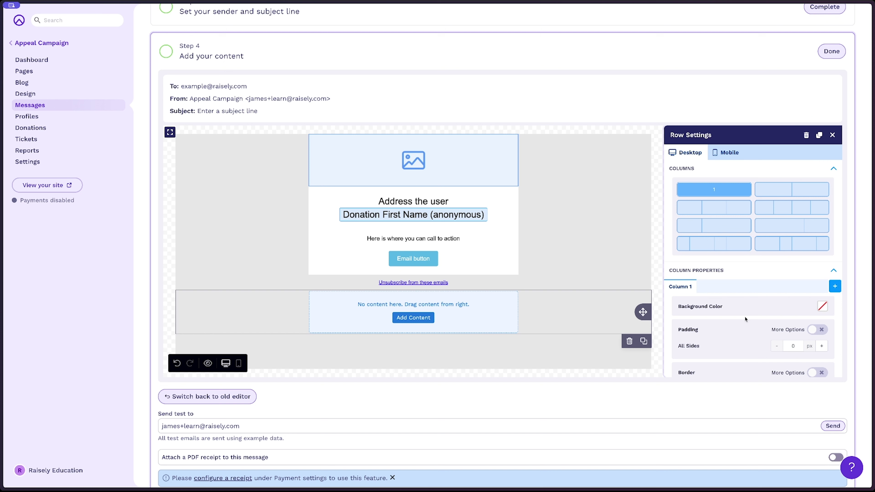
scroll(734, 336, "down", 3)
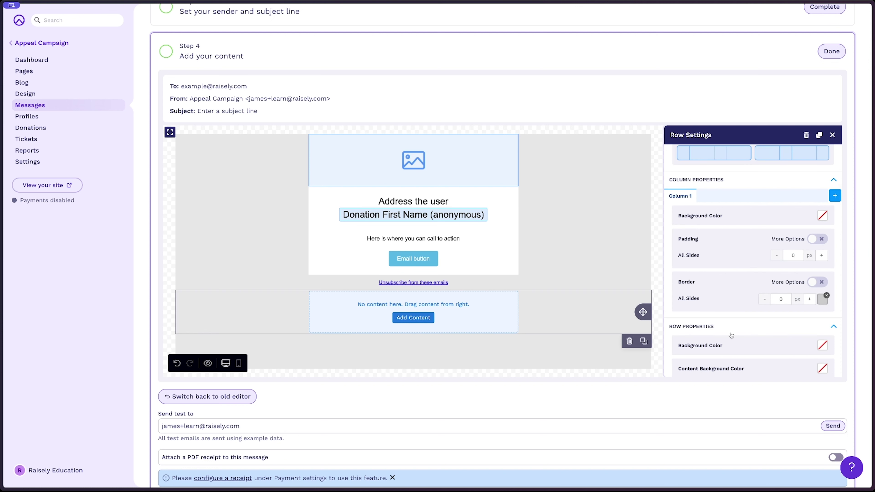
scroll(731, 335, "down", 4)
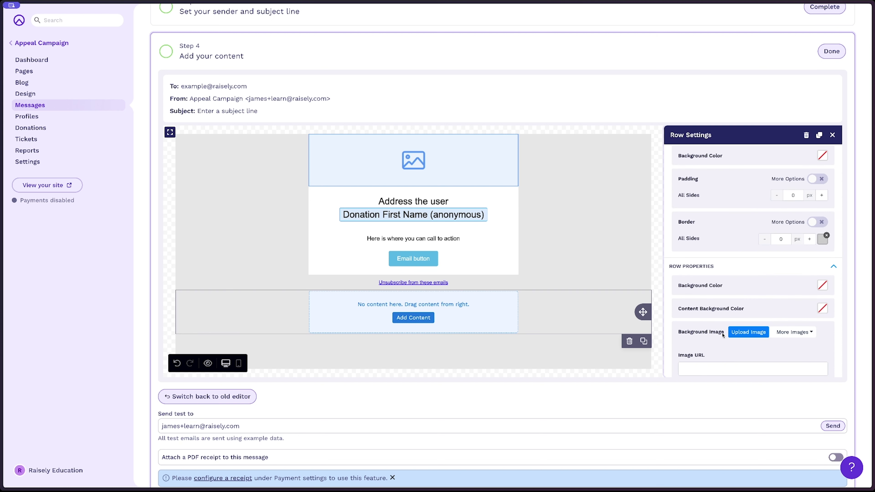
scroll(723, 335, "down", 3)
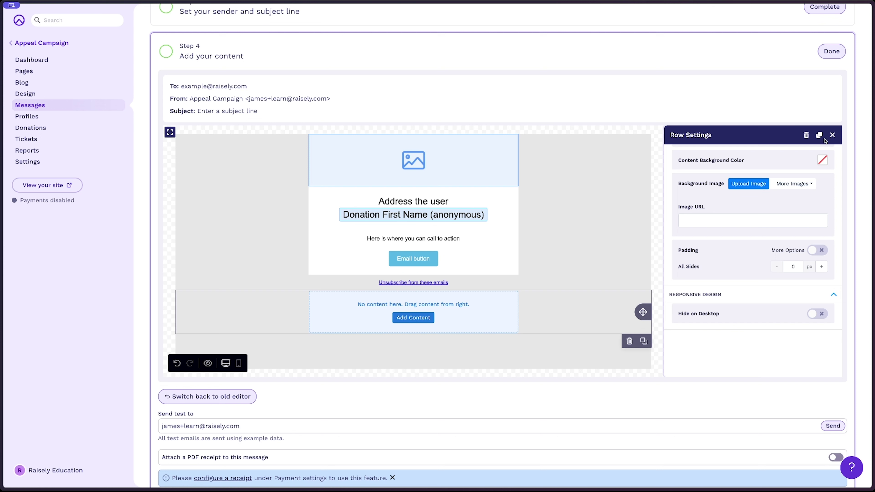
left_click(833, 134)
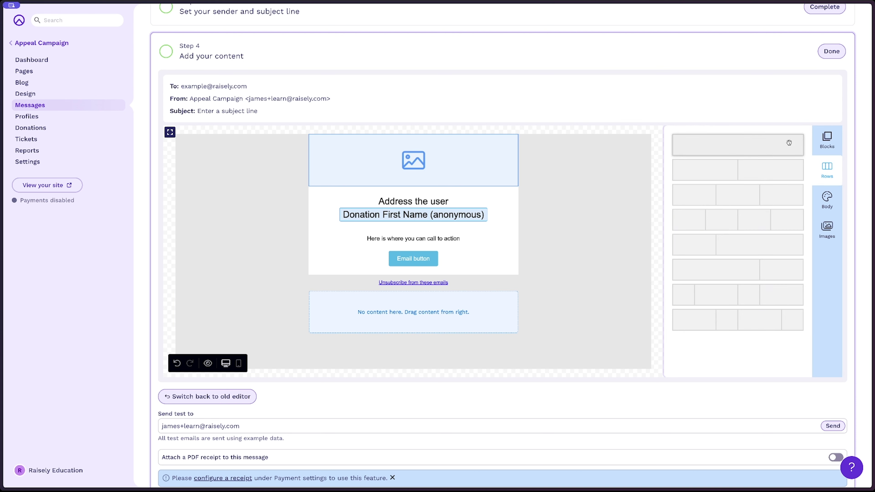
Review the content blocks available for the email and the stock image library.
left_click(826, 142)
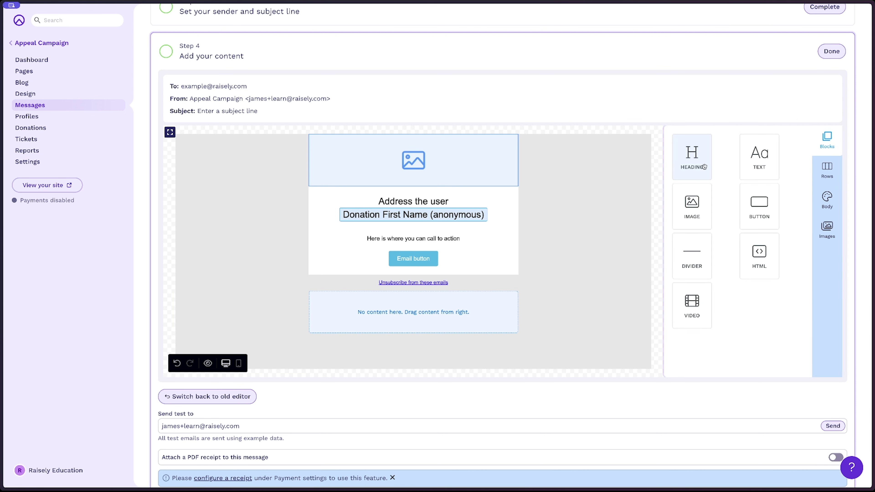
scroll(701, 167, "down", 1)
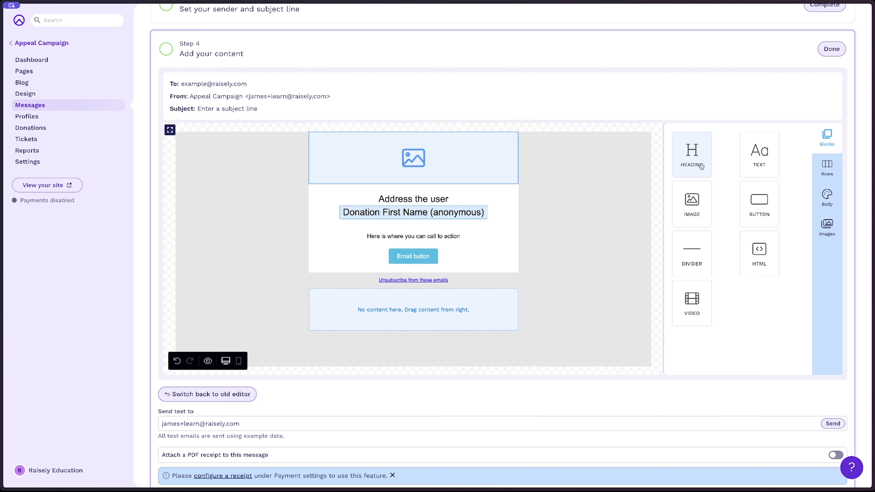
scroll(701, 168, "up", 1)
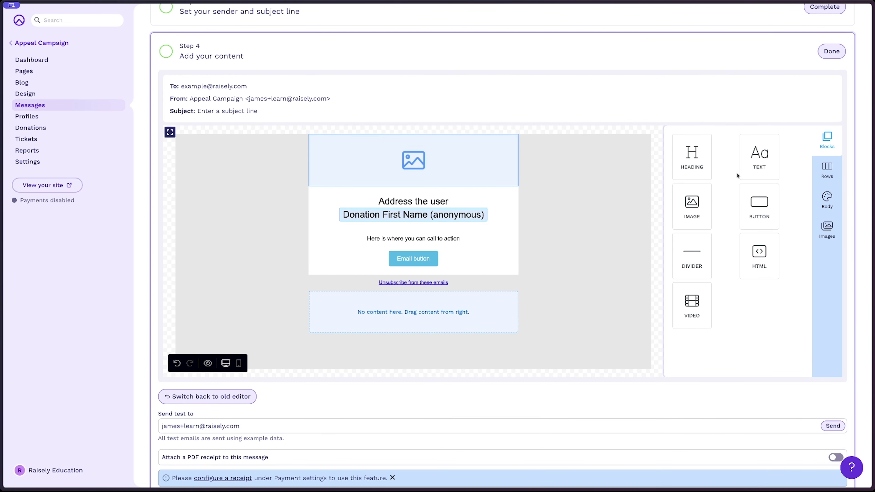
scroll(748, 220, "down", 1)
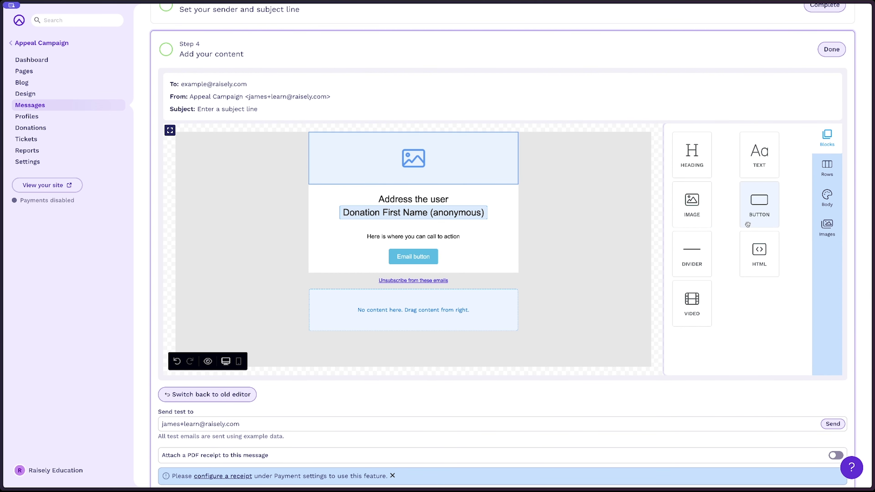
scroll(748, 222, "up", 1)
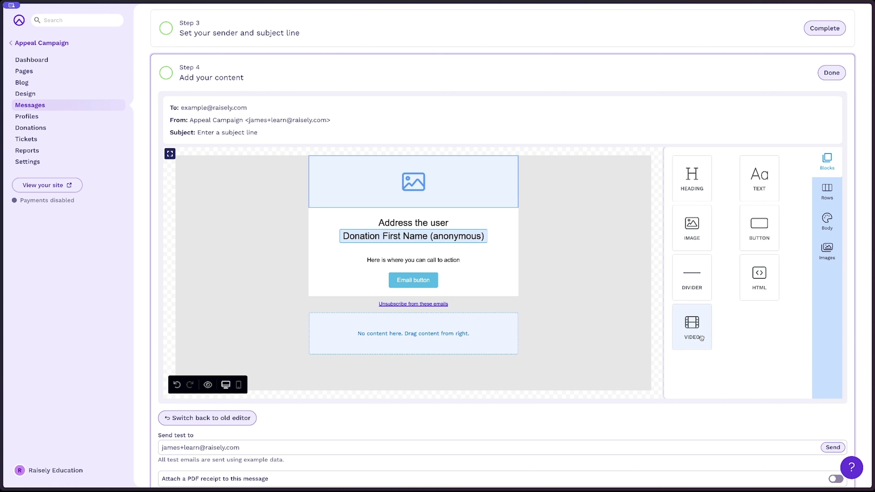
left_click(831, 257)
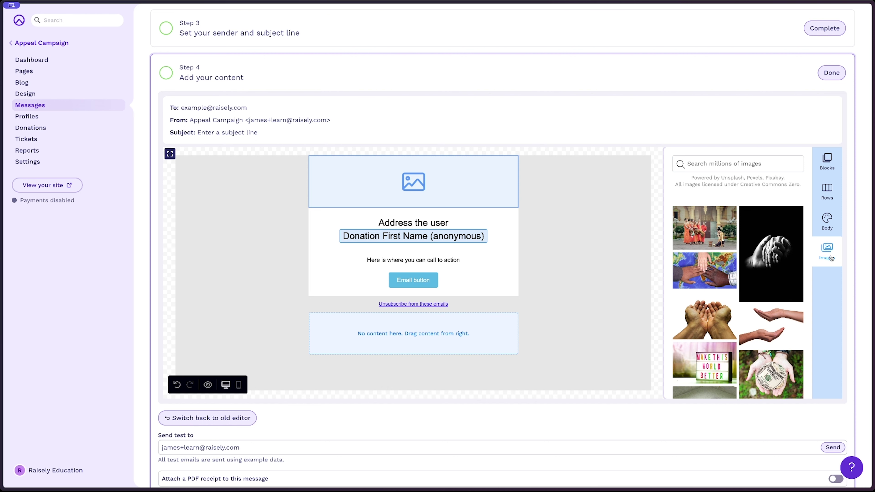
Delete the empty row below the unsubscribe link, and move the image placeholder below the greeting and back above it.
left_click(590, 334)
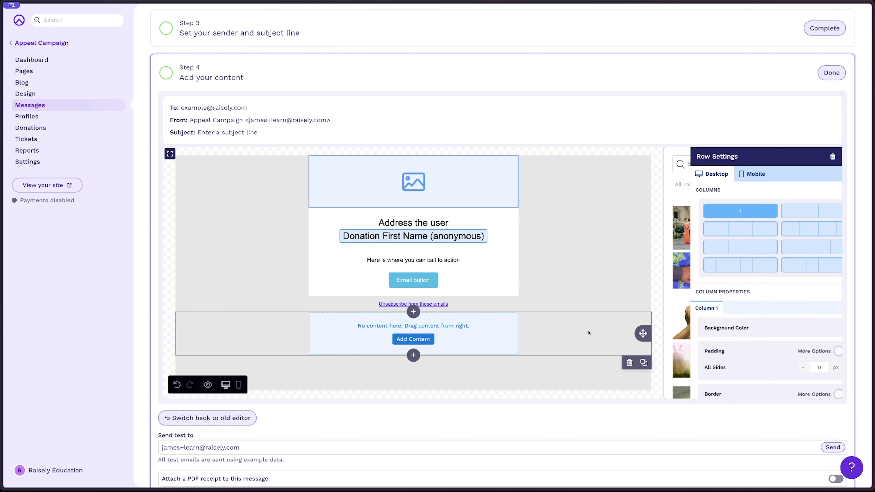
left_click(629, 363)
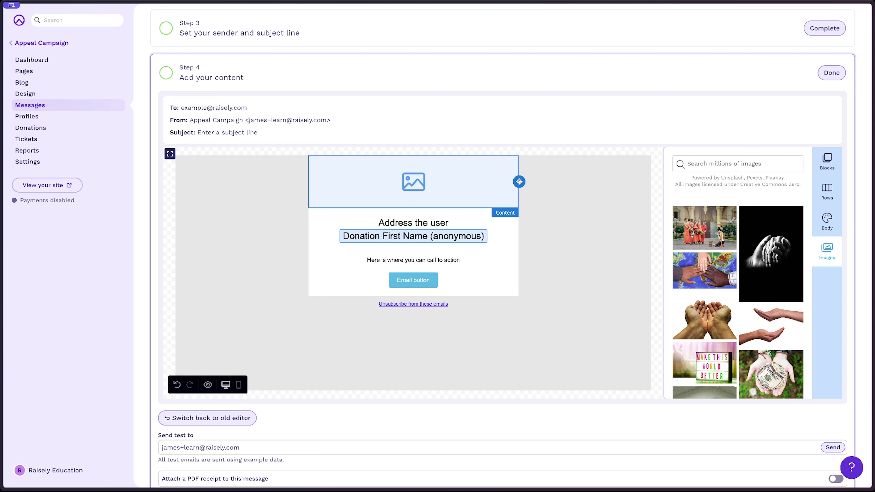
left_click_drag(518, 190, 414, 251)
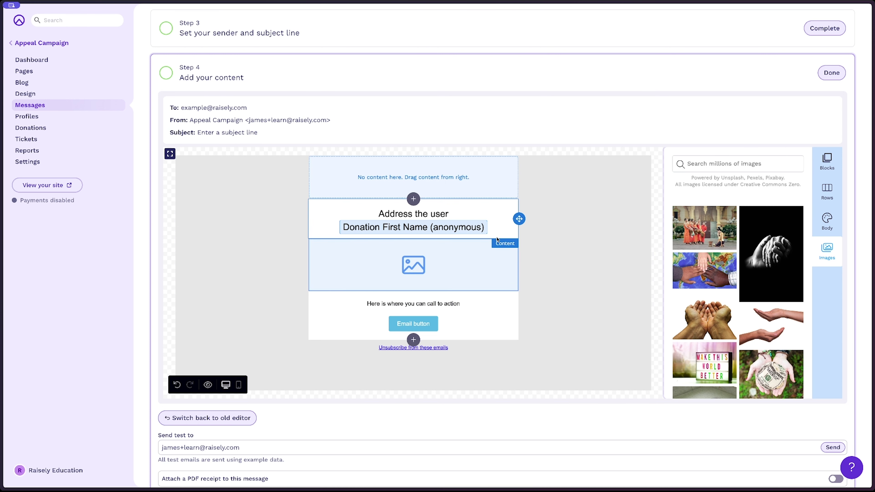
left_click_drag(519, 265, 517, 182)
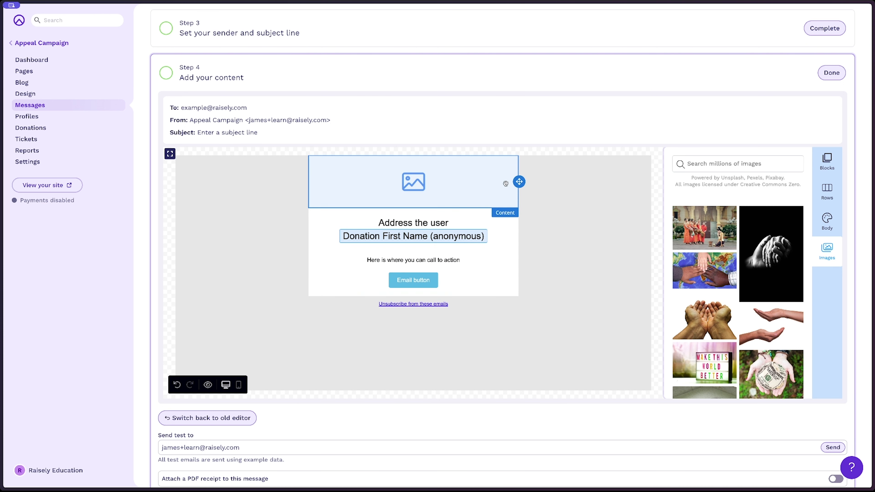
Examine the settings and actions of the row holding the greeting and button, and check the email's mobile view.
left_click(599, 253)
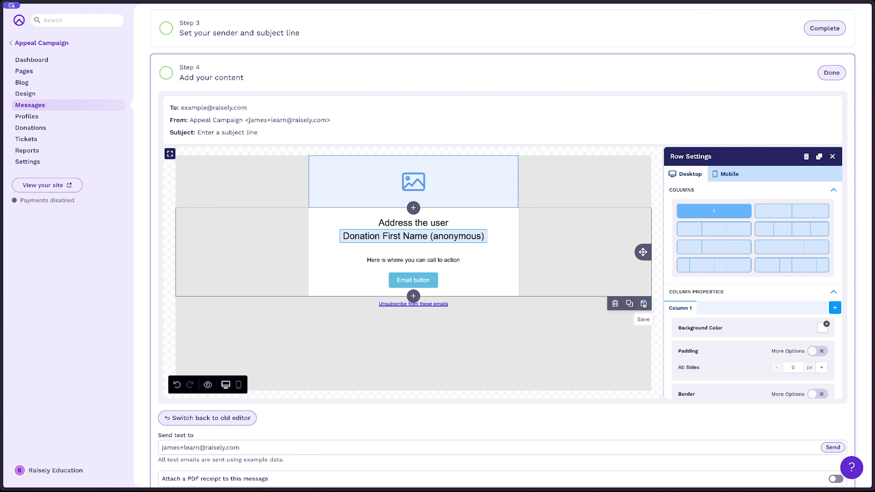
left_click(297, 297)
scroll(297, 297, "down", 1)
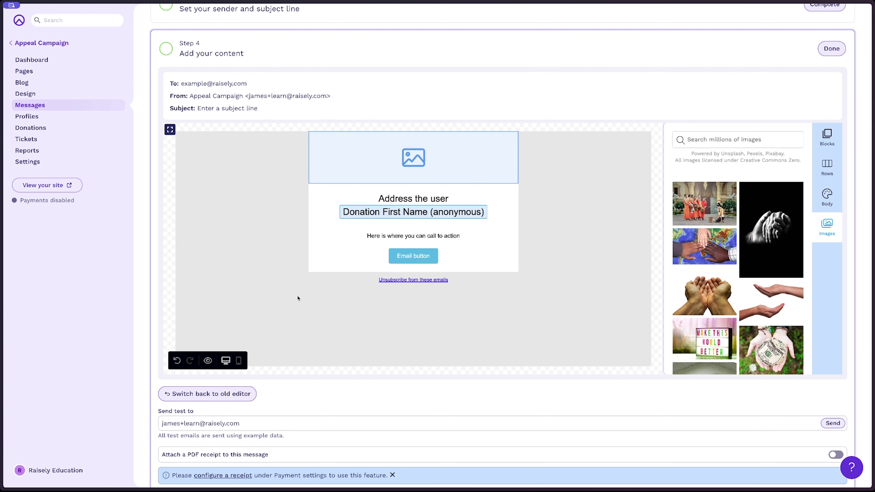
left_click(239, 361)
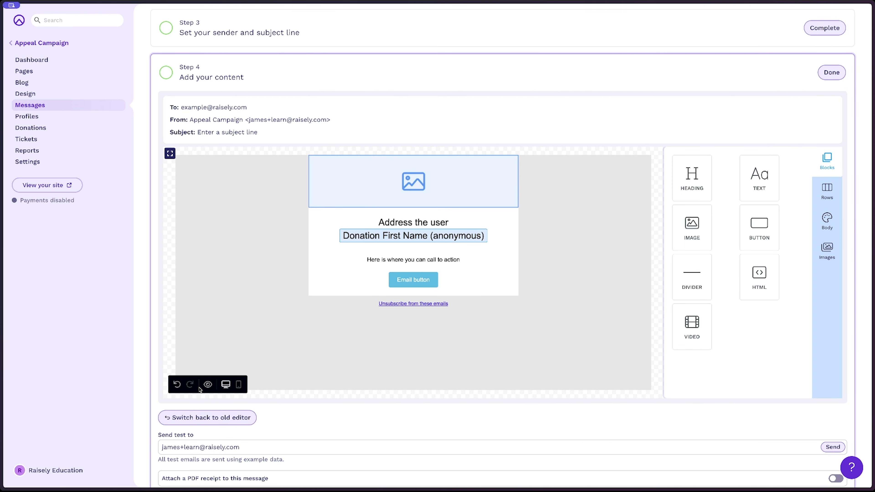
Replace the header image placeholder with the yellow thank-you GIF from the campaign media.
left_click(370, 196)
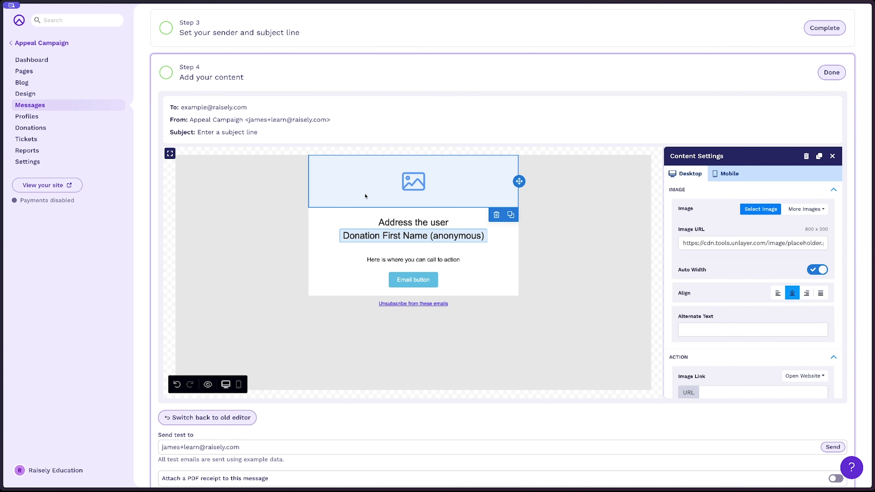
left_click(749, 210)
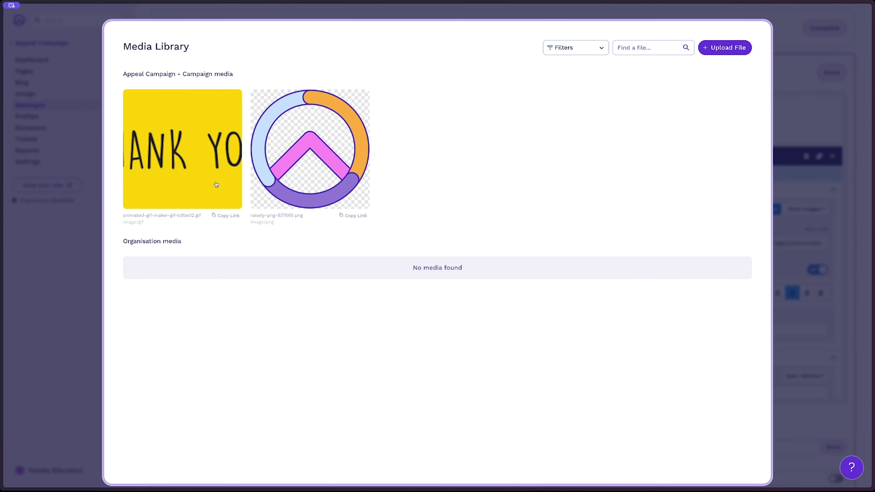
left_click(205, 185)
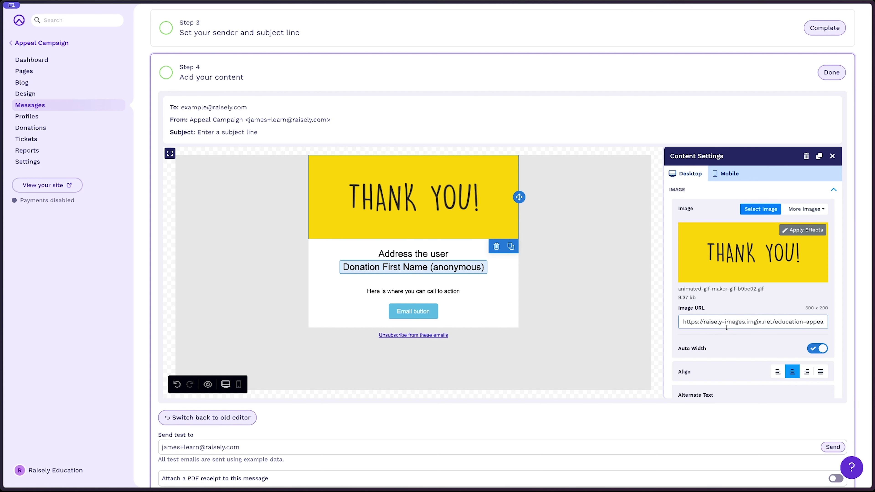
Review the header image's width, alignment, alternate text and link URL settings.
scroll(727, 330, "down", 2)
scroll(723, 323, "down", 3)
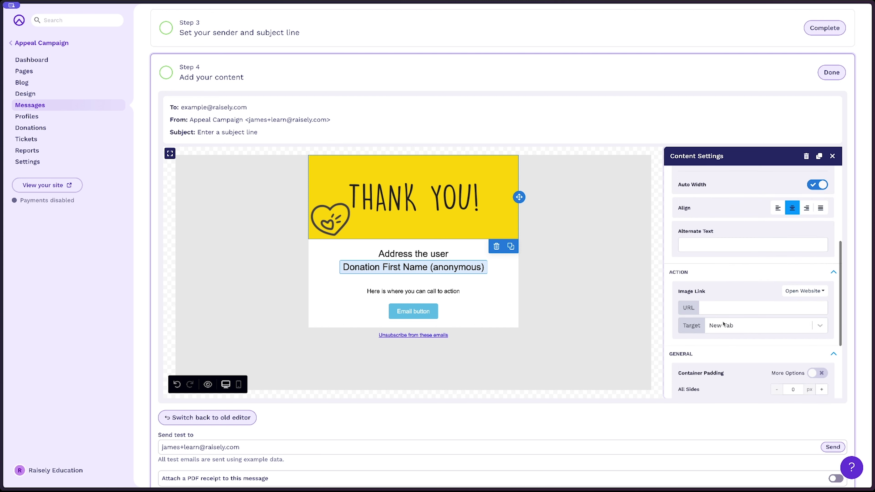
left_click(708, 308)
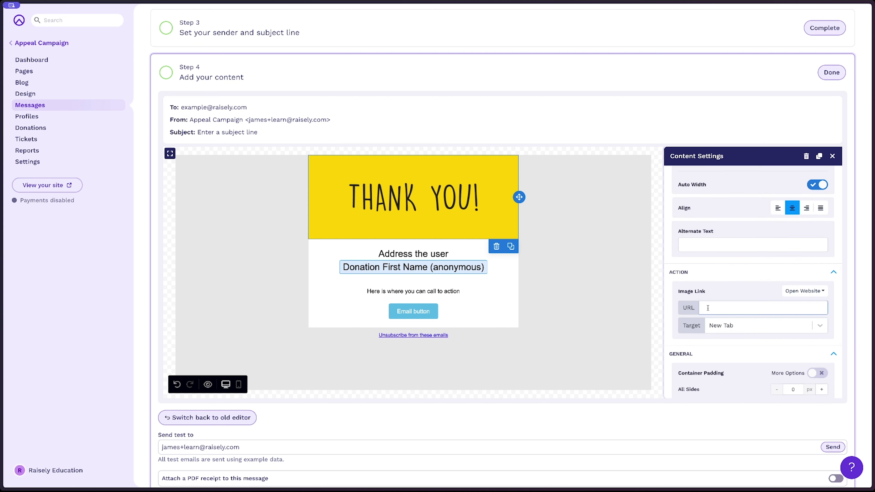
left_click(572, 230)
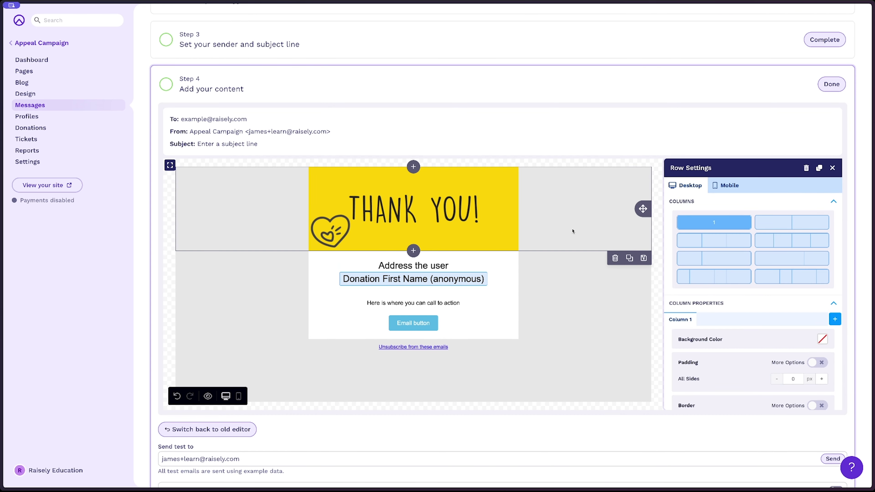
Replace the call-to-action sentence above the email button with a Lorem ipsum paragraph.
left_click(395, 303)
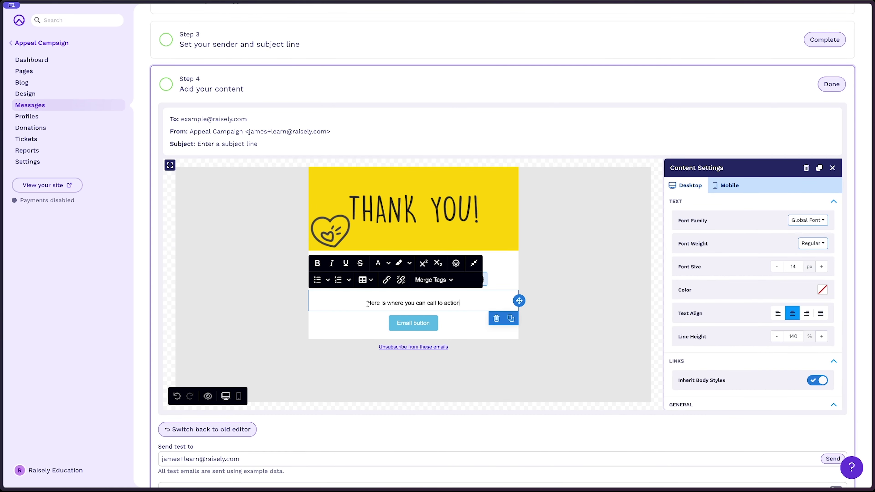
triple_click(395, 302)
type("#")
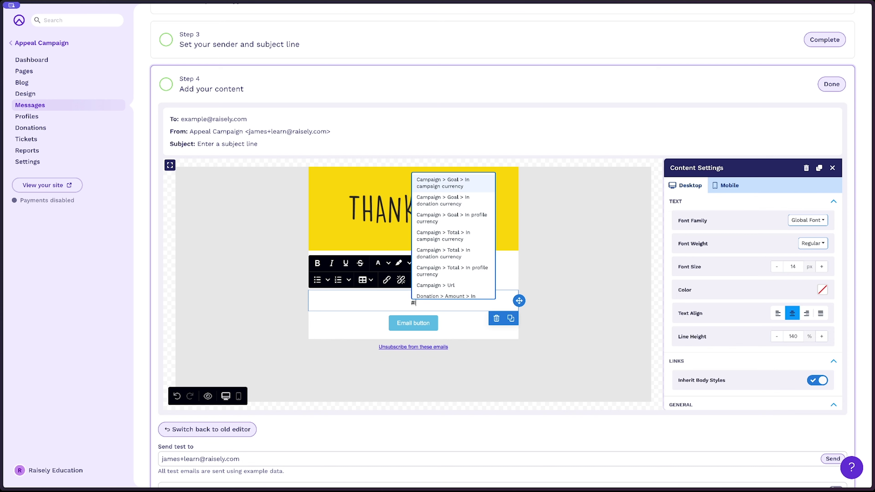
key("ctrl+z")
left_click(571, 305)
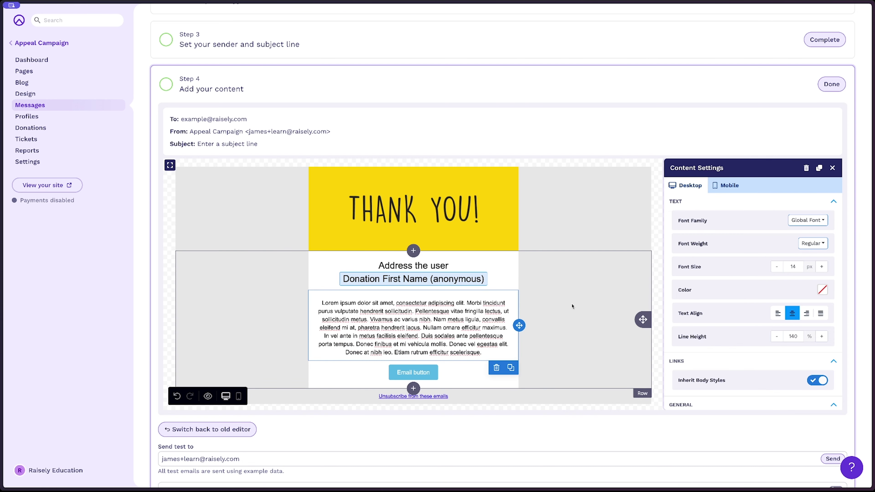
Review the Lorem ipsum text block's font, alignment, link, container padding and responsive design settings.
left_click(439, 322)
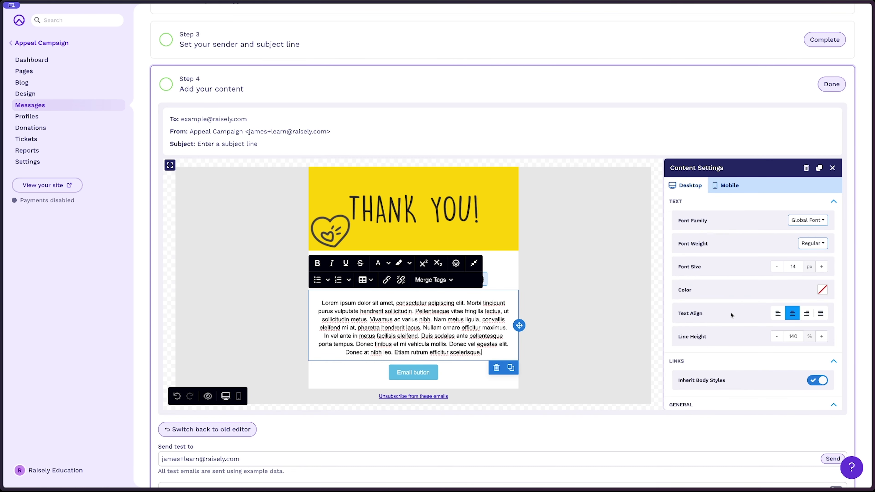
scroll(732, 259, "down", 1)
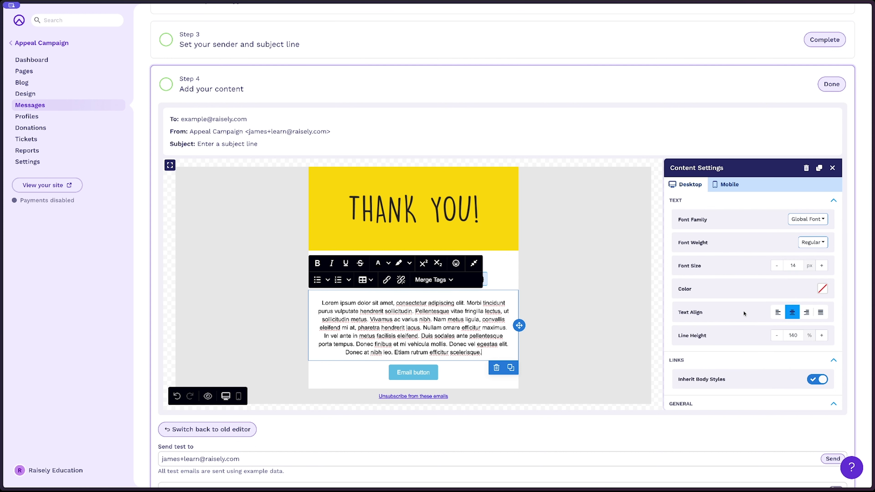
scroll(744, 313, "down", 5)
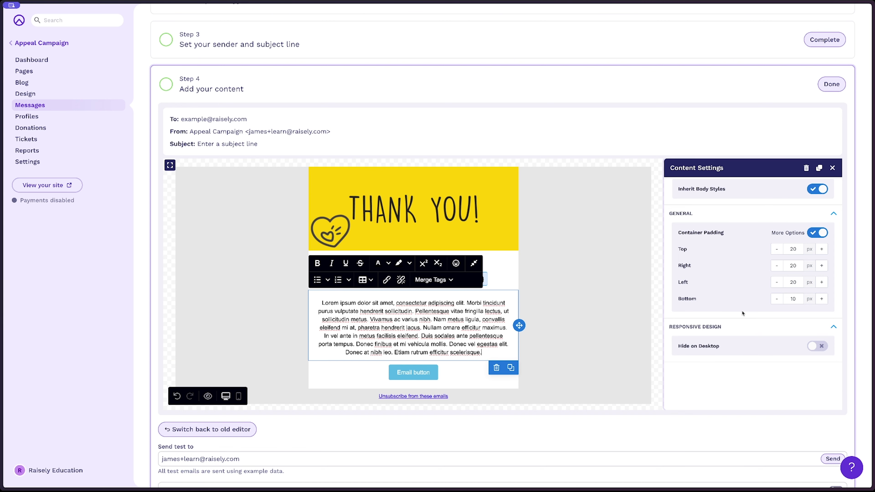
Set the email button's background colour to the dark green #014F3C from the common colours.
left_click(455, 376)
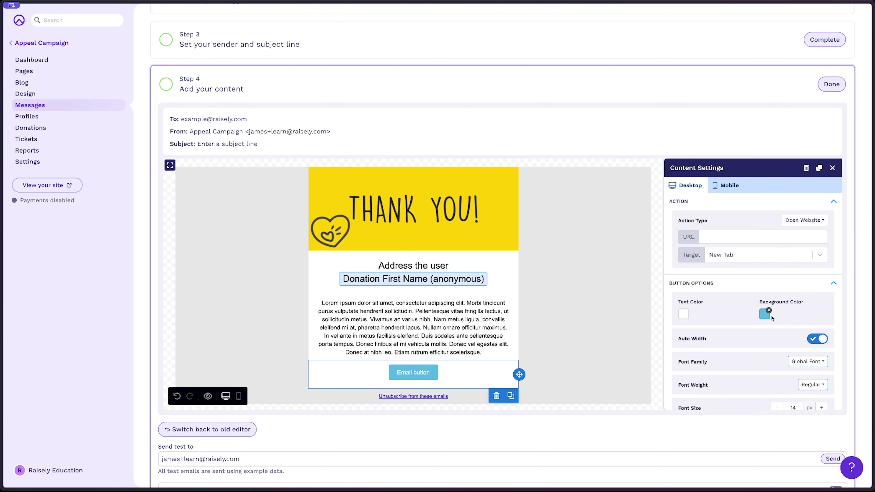
left_click(766, 315)
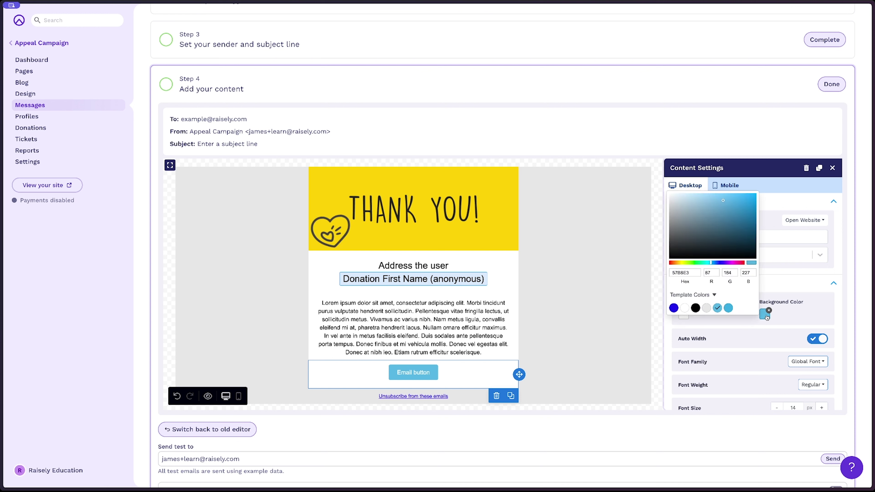
left_click(704, 297)
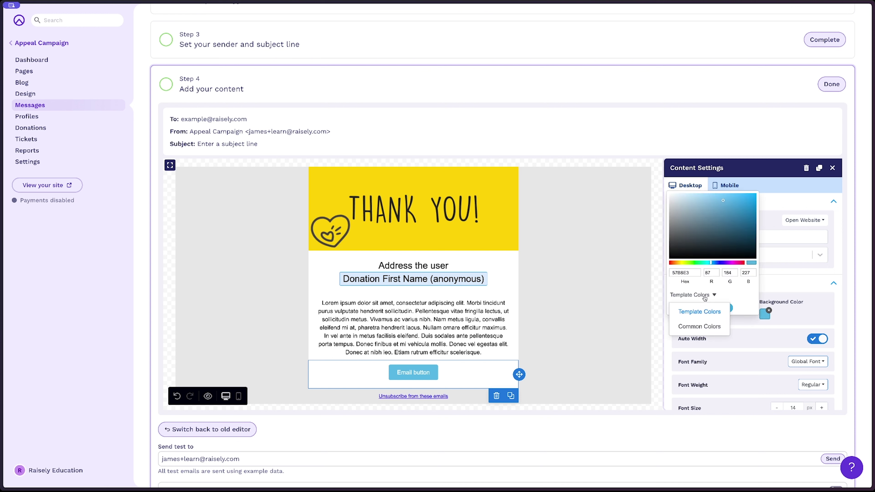
left_click(696, 329)
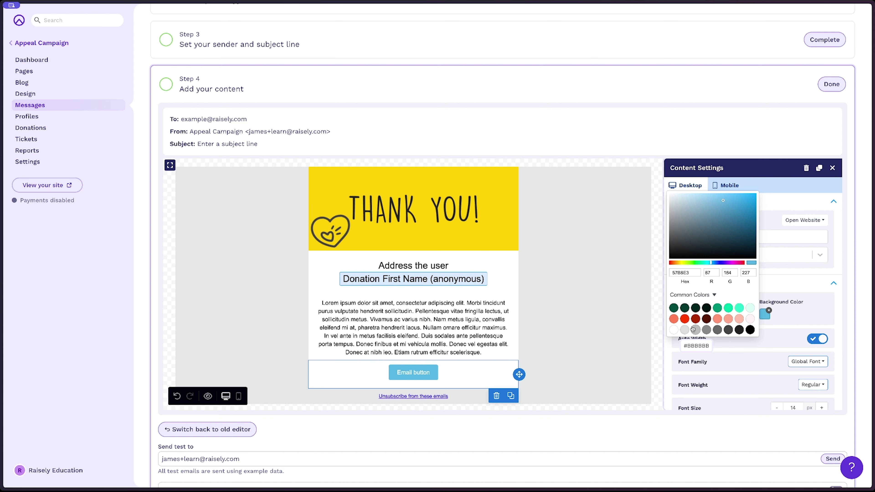
left_click(673, 308)
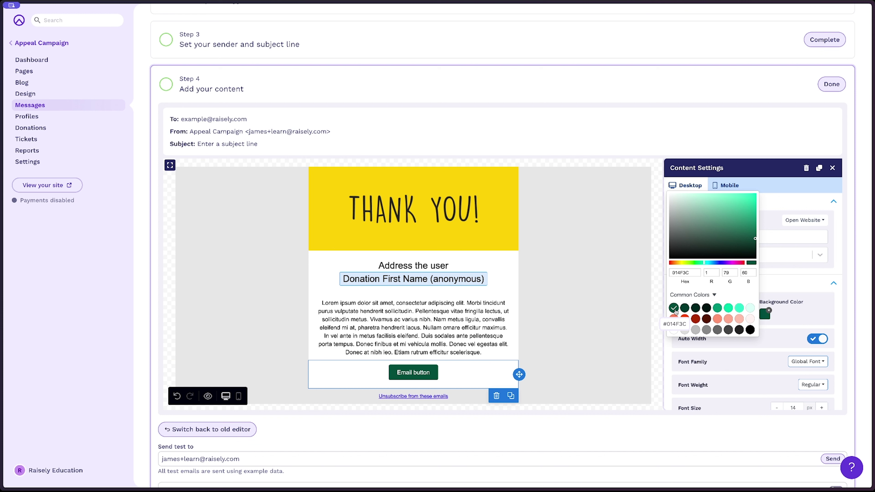
left_click(581, 236)
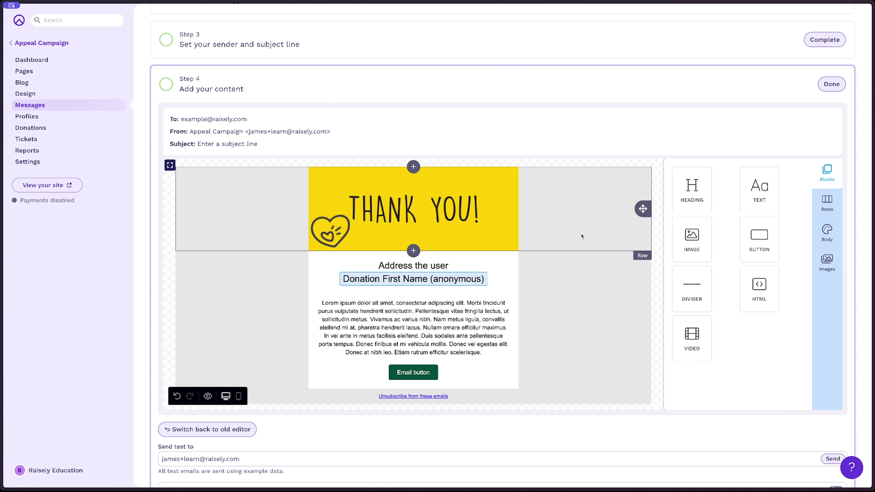
Save the row holding the thank-you header image as a reusable block in the category Hero Banner.
left_click(582, 236)
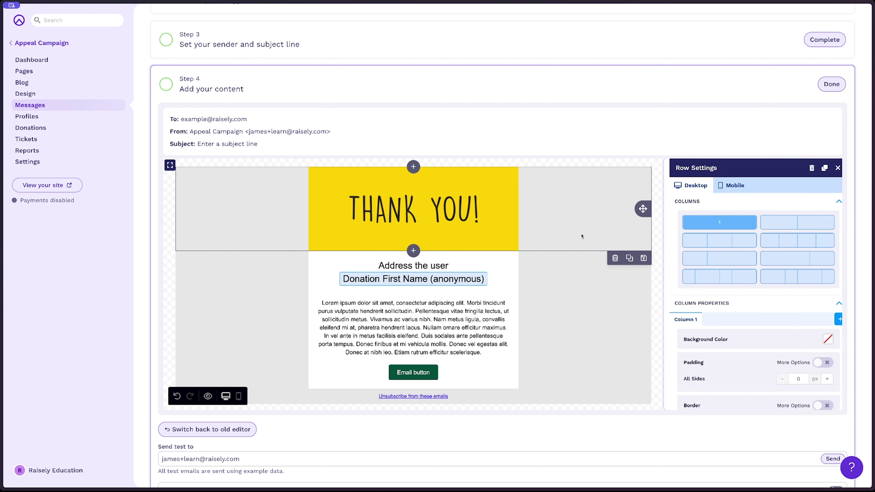
left_click(643, 258)
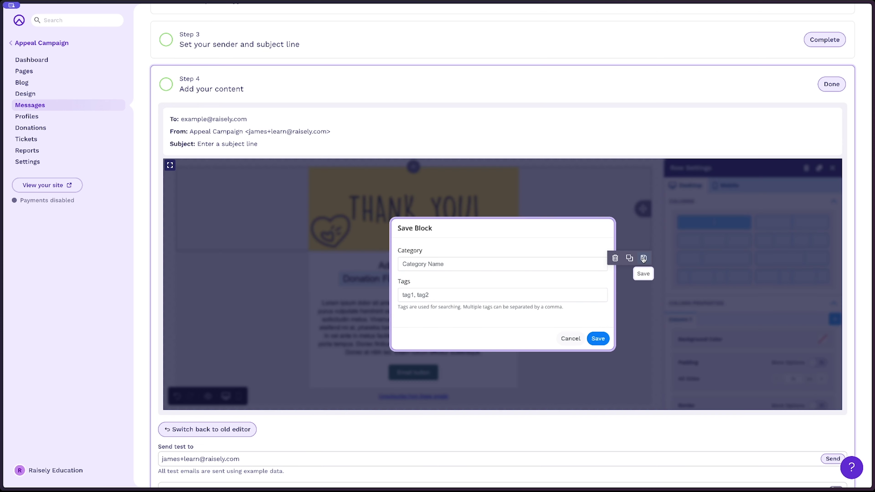
left_click(443, 266)
type("Hero Banner")
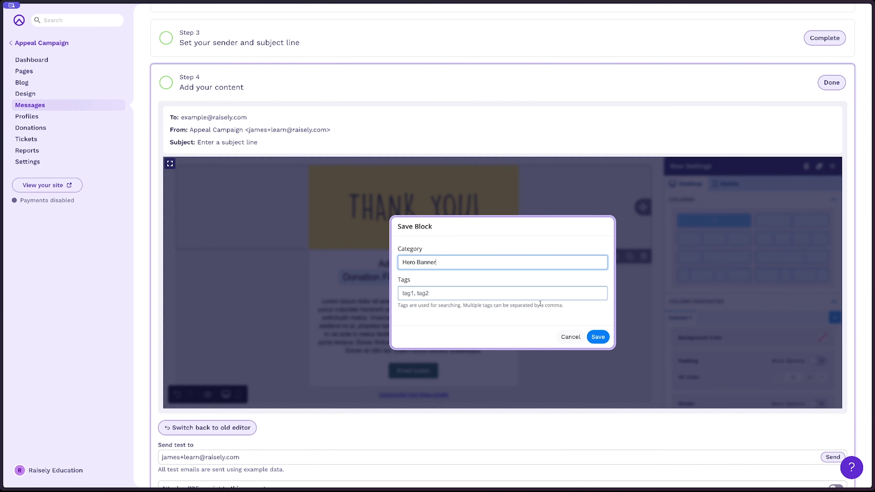
left_click(599, 338)
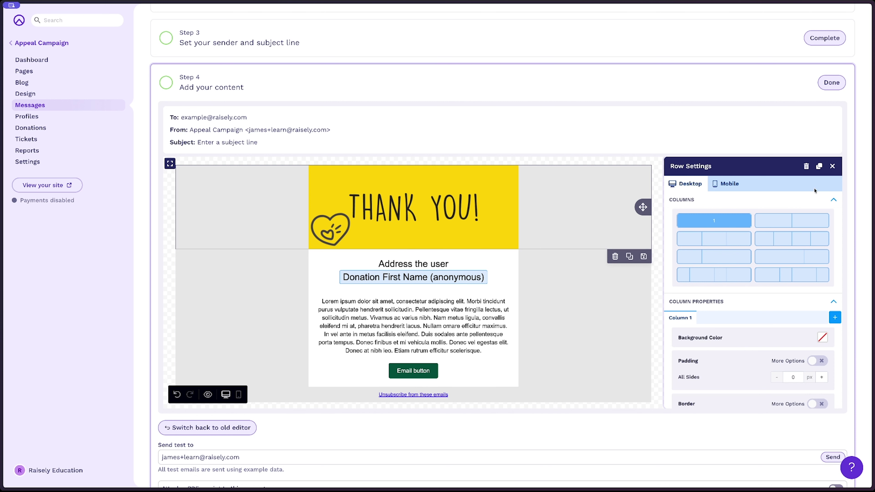
Insert the saved thank-you banner row below the header image, and delete that duplicate row.
left_click(833, 166)
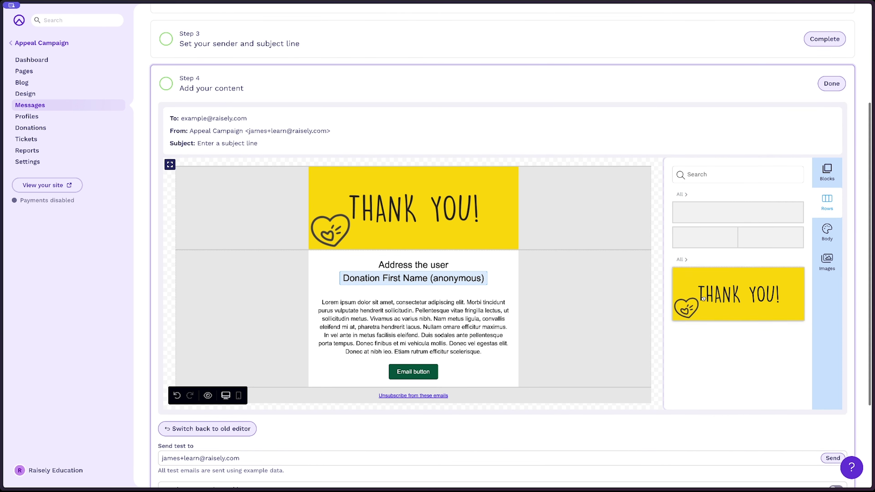
left_click_drag(733, 303, 524, 287)
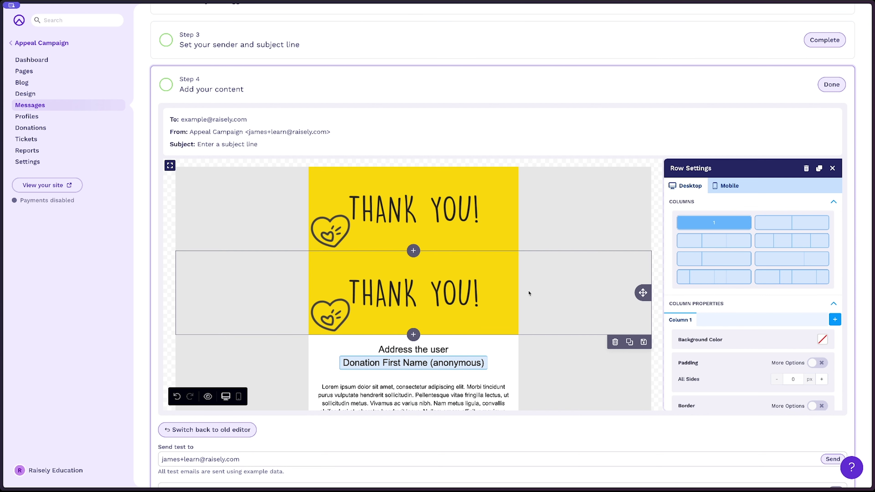
left_click(615, 342)
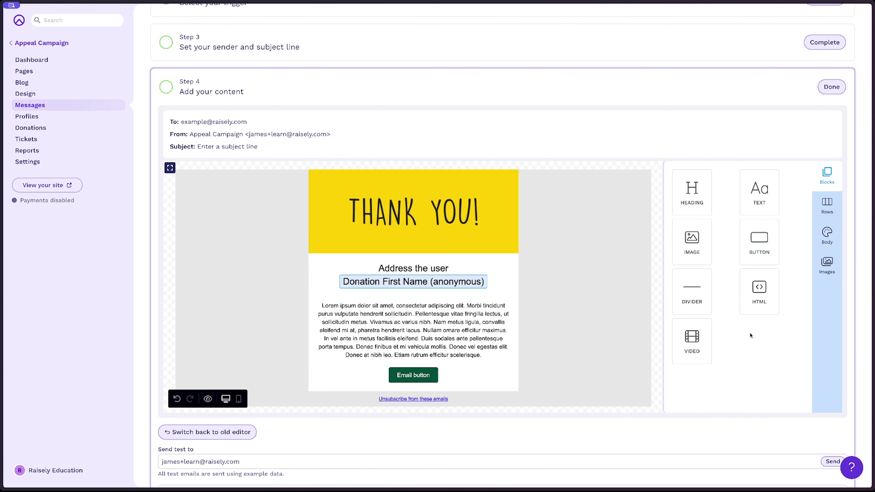